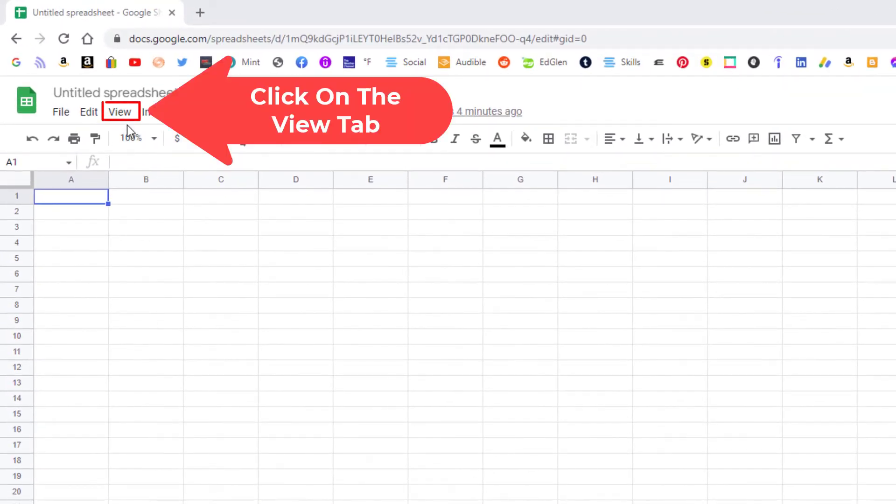
Turn off Gridlines under View > Show so the blank sheet shows plain white cells.
left_click(125, 116)
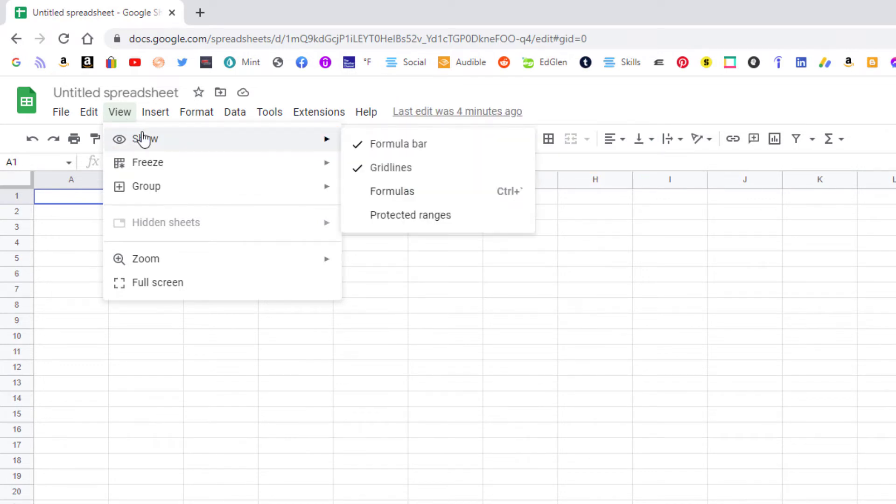
mouse_move(210, 139)
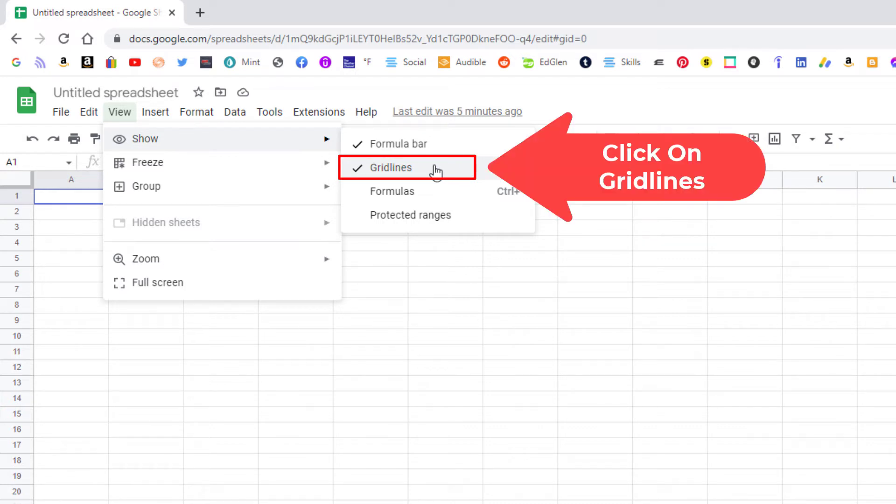
left_click(411, 170)
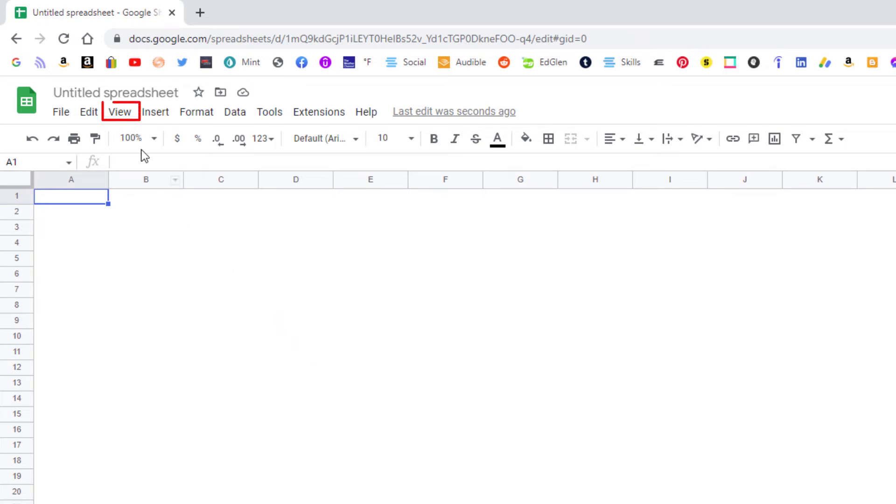
Re-enable Gridlines under View > Show so the cell borders reappear.
left_click(120, 112)
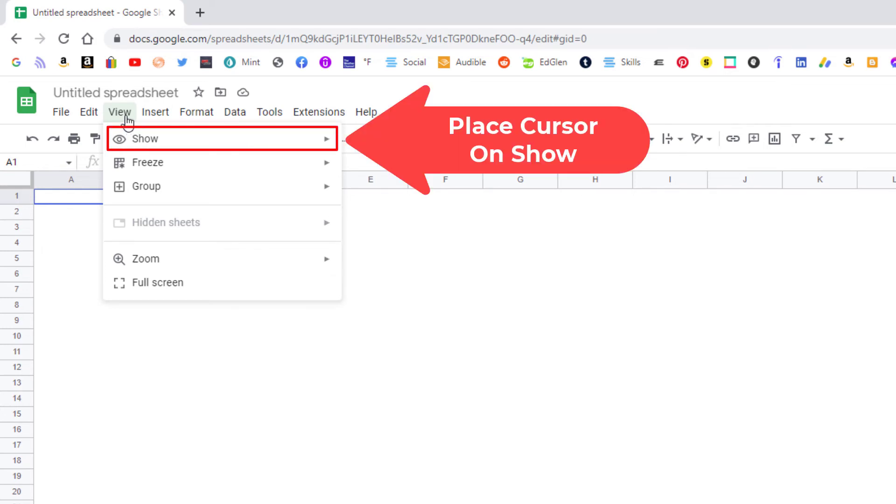
mouse_move(146, 139)
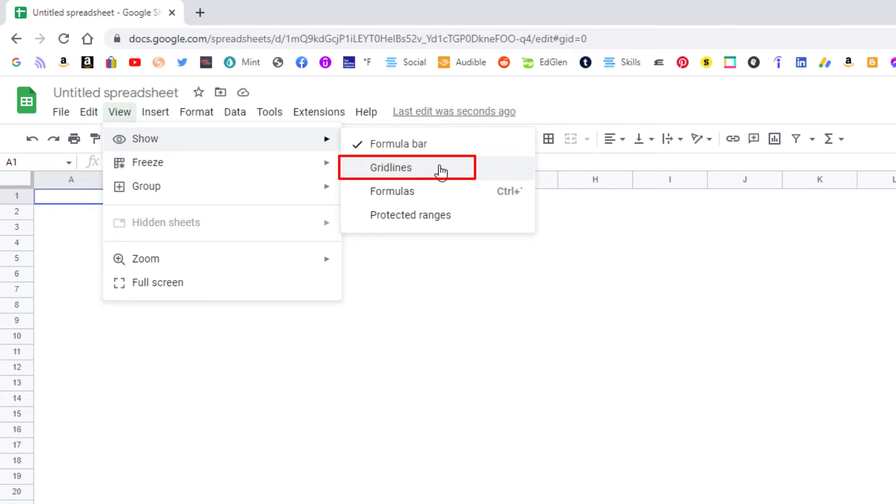
left_click(417, 168)
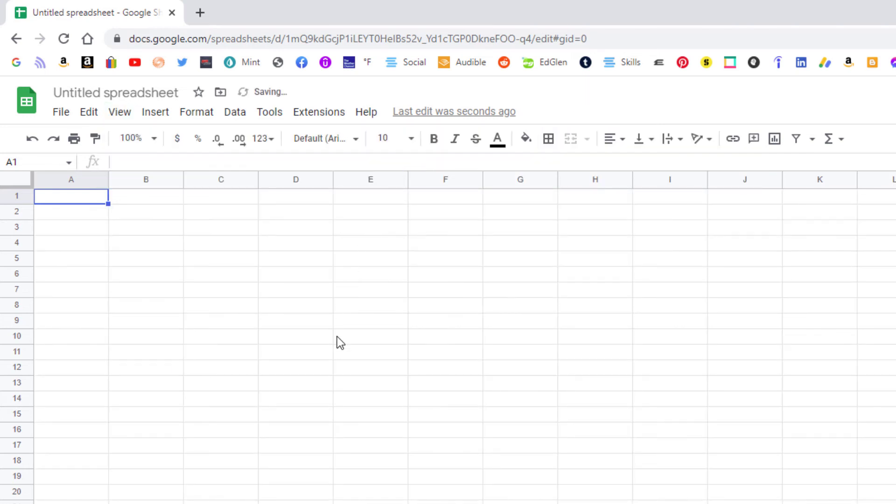